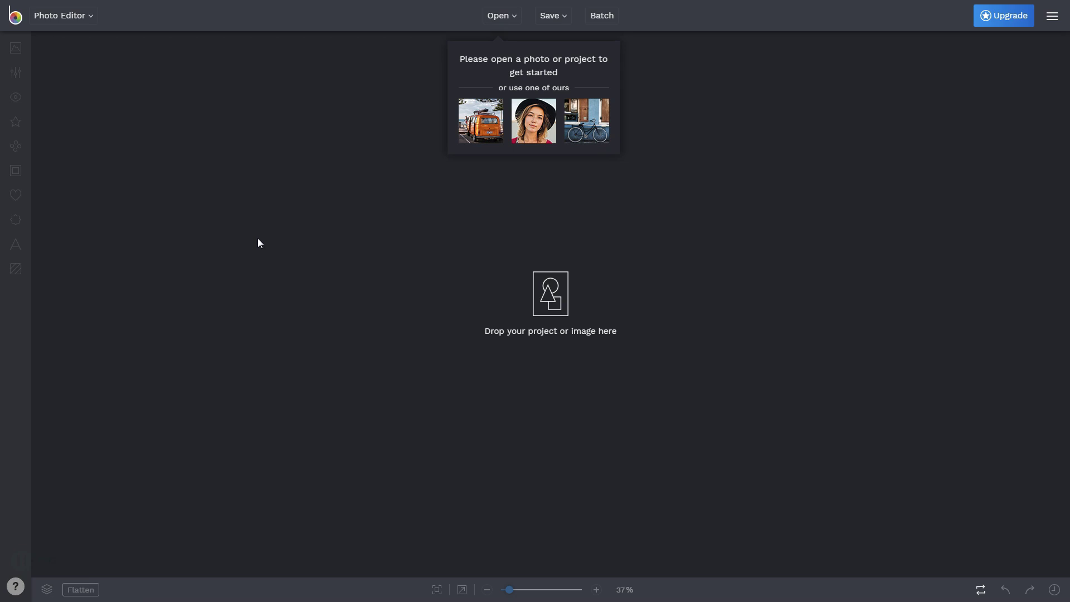
Open the photo of the woman floating in green water from the computer
left_click(498, 15)
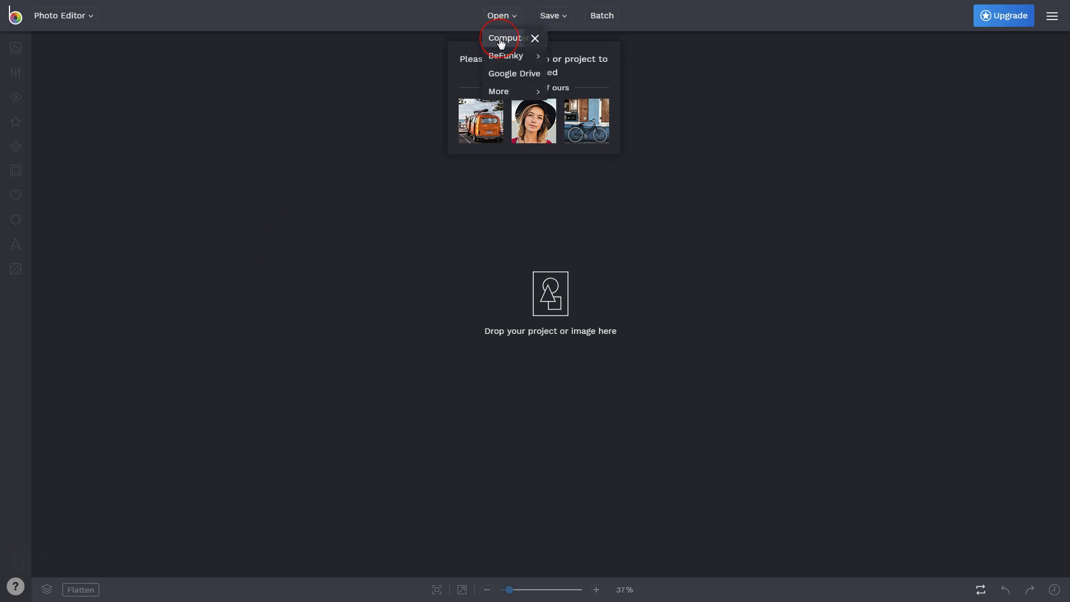
left_click(501, 40)
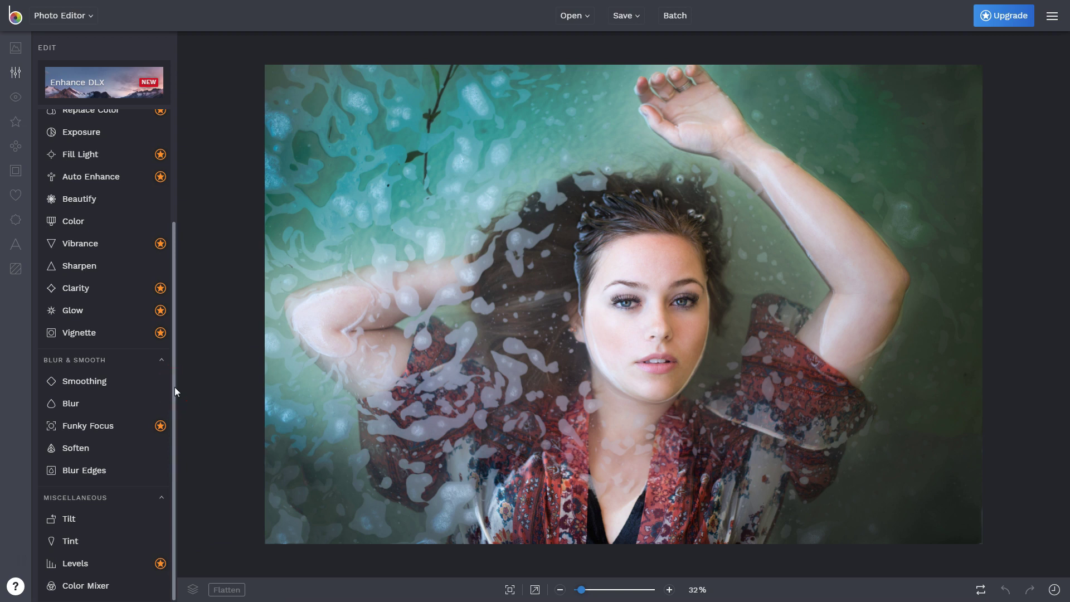
Add a Tint to the photo with Color Value 1 set to #FF9F9F and Color Value 2 to #0B00FF
scroll(176, 386, "up", 3)
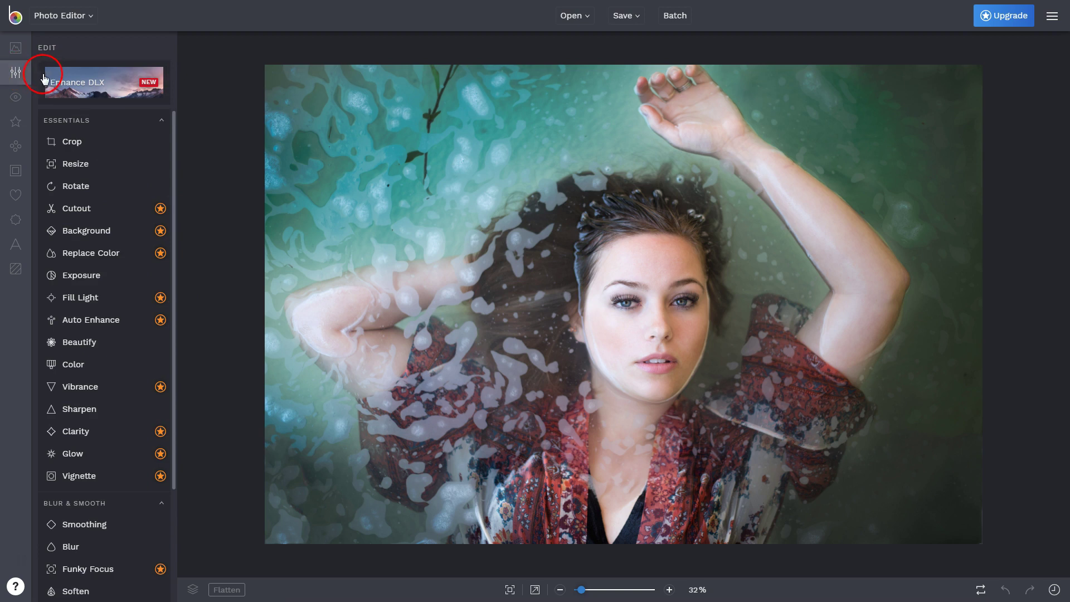
scroll(182, 238, "down", 3)
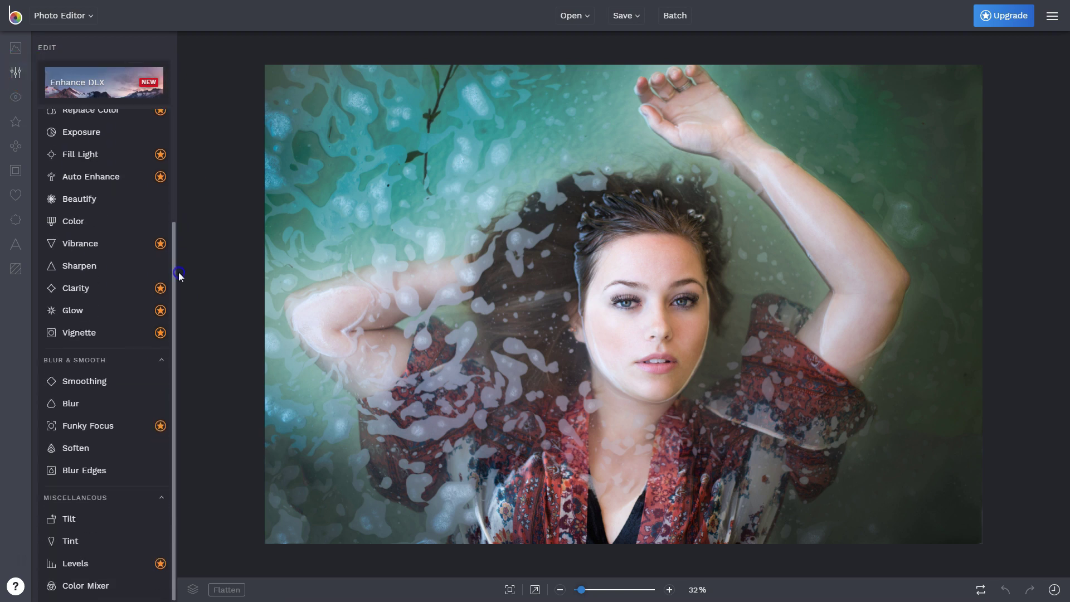
left_click(81, 544)
left_click(293, 401)
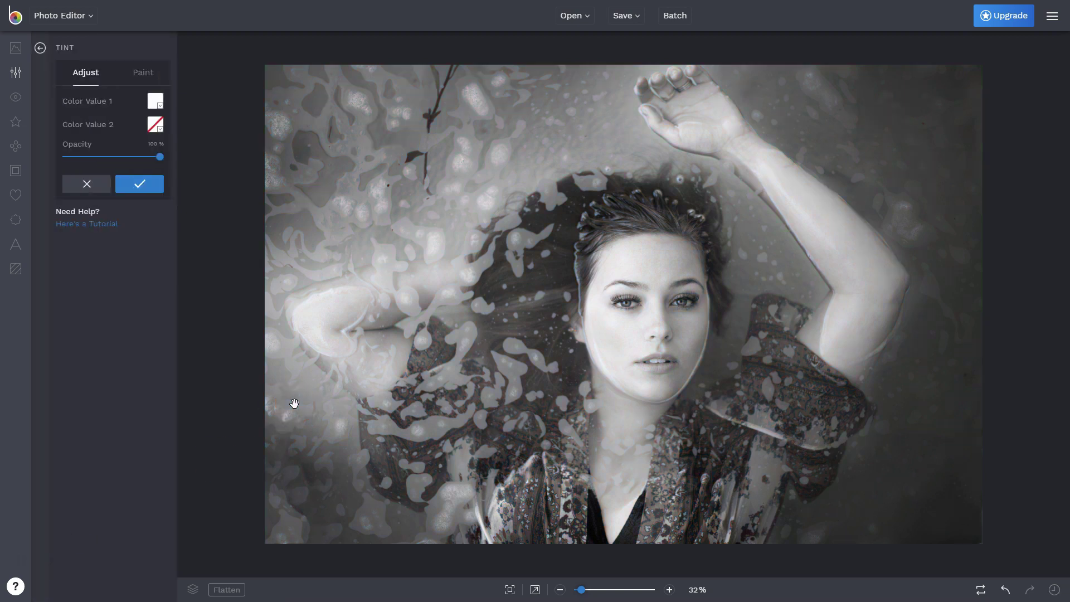
left_click(257, 150)
left_click(156, 101)
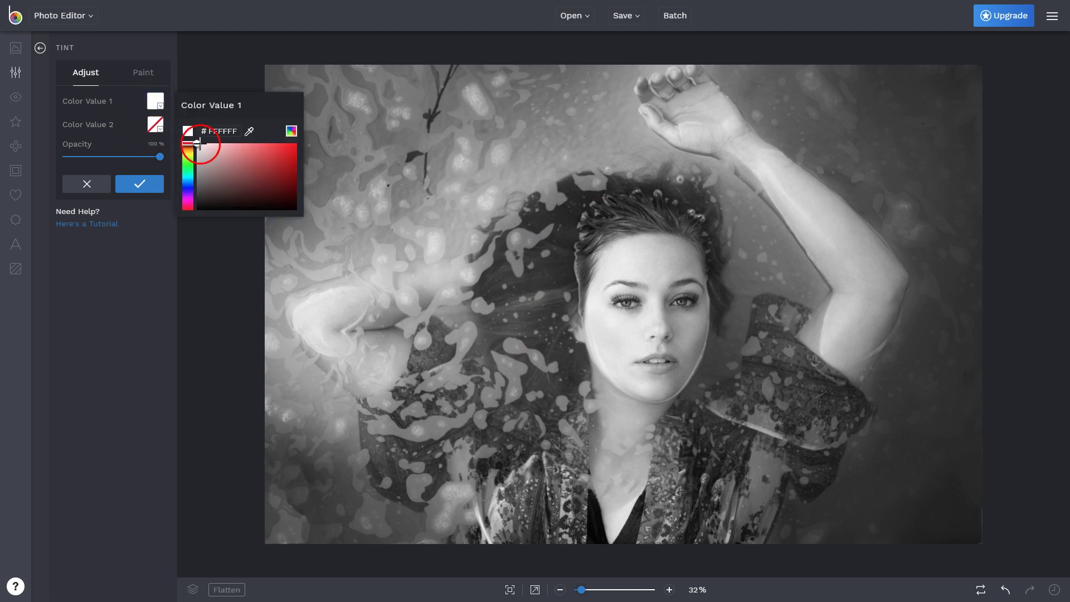
left_click_drag(208, 144, 235, 141)
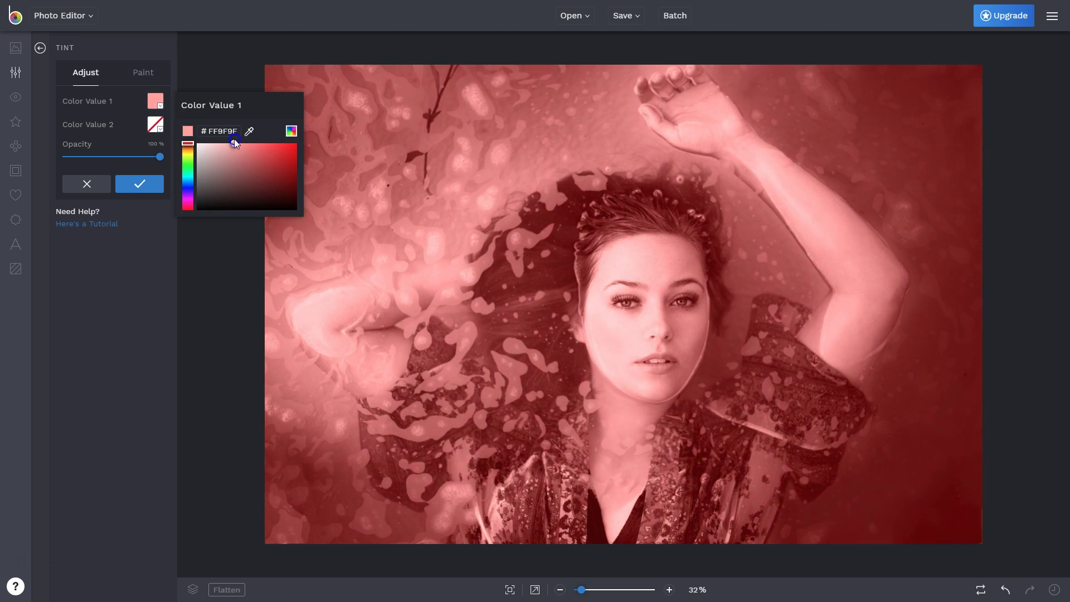
left_click(154, 124)
left_click_drag(187, 172, 186, 211)
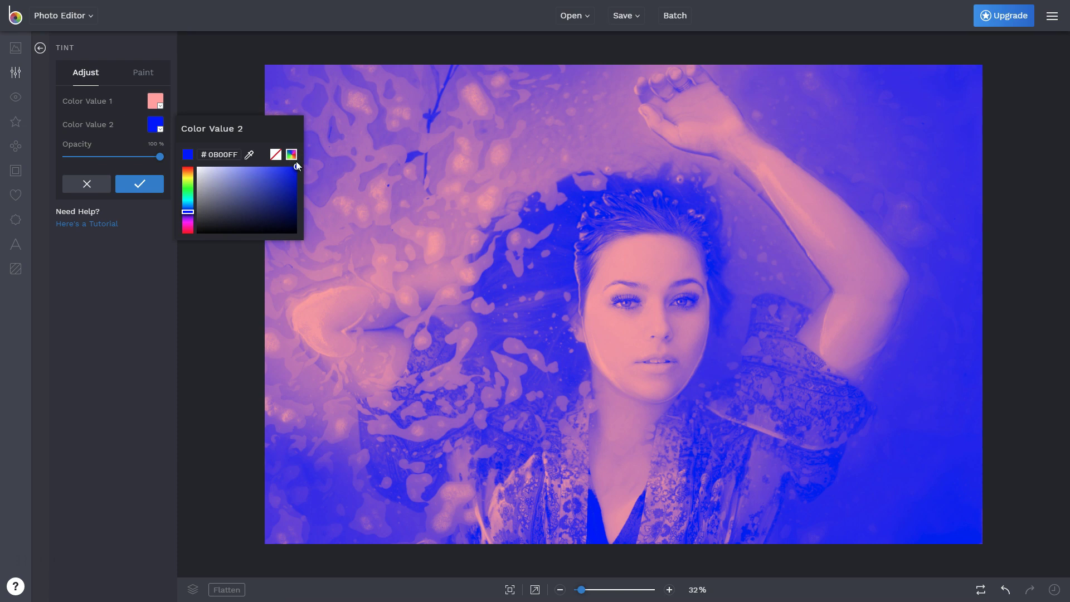
left_click(611, 291)
Reduce the tint's opacity to 25% and apply the tint
left_click(162, 158)
left_click_drag(161, 158, 92, 162)
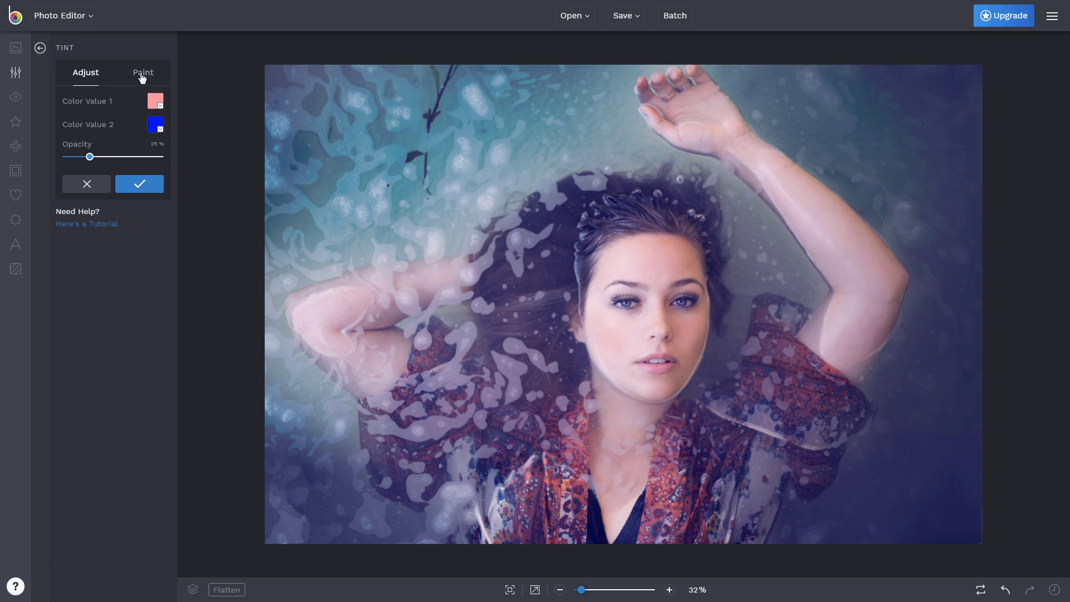
left_click(151, 184)
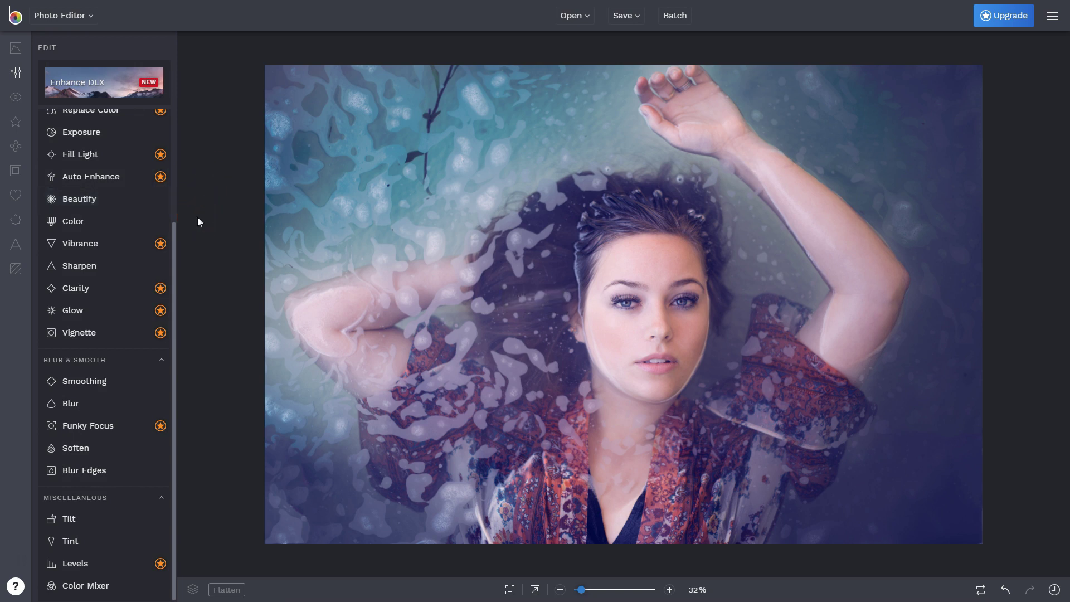
Apply a Color Mixer adjustment with Red at -12%, Green at -10% and Blue at -20%
left_click(174, 312)
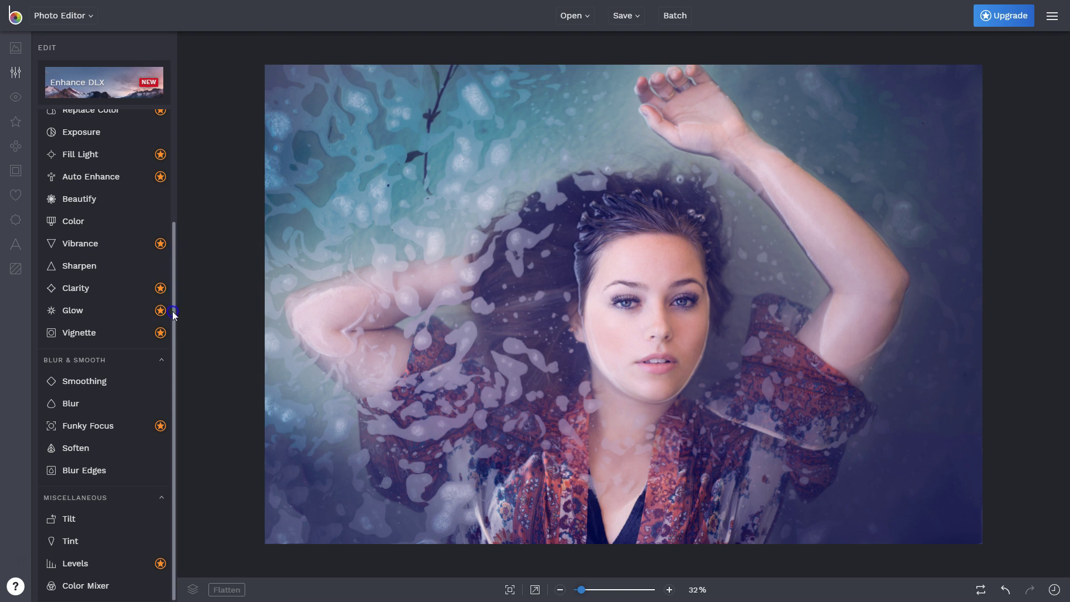
left_click(82, 590)
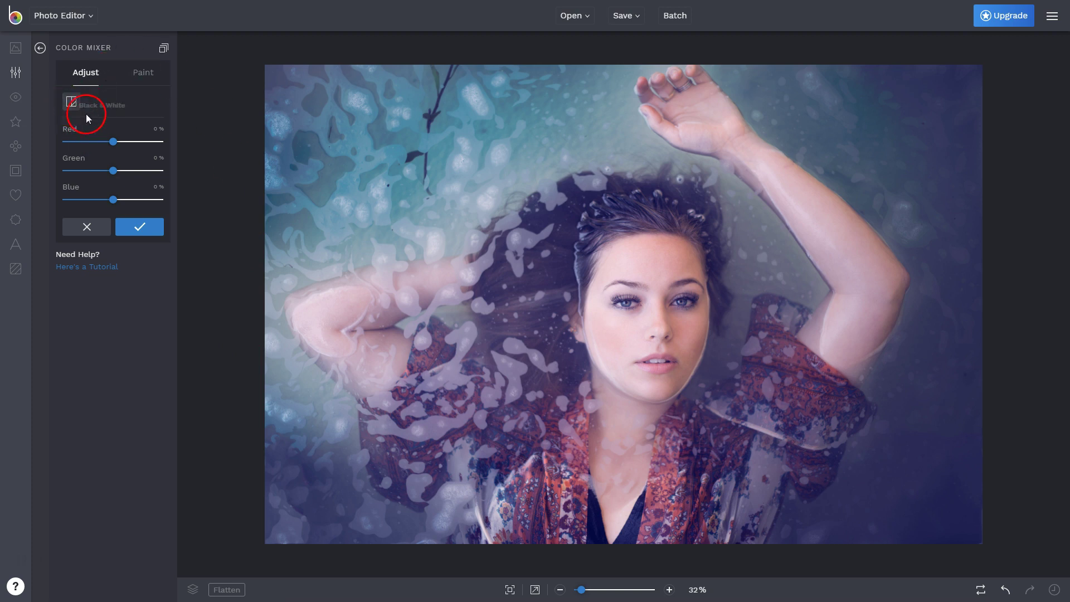
left_click_drag(112, 139, 104, 199)
left_click(113, 172)
left_click(115, 172)
left_click(112, 146)
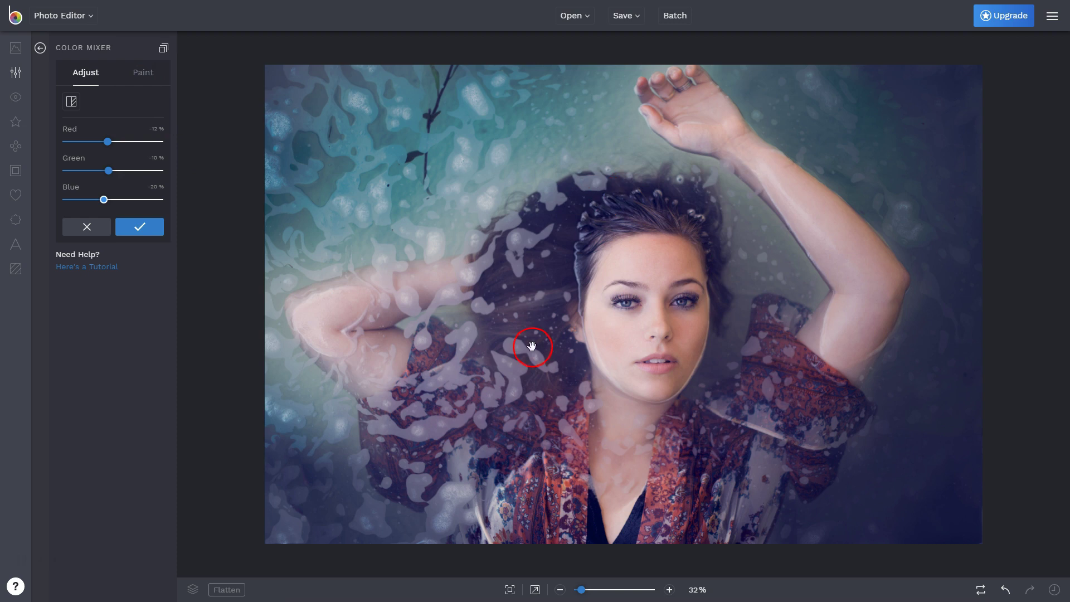
left_click(141, 228)
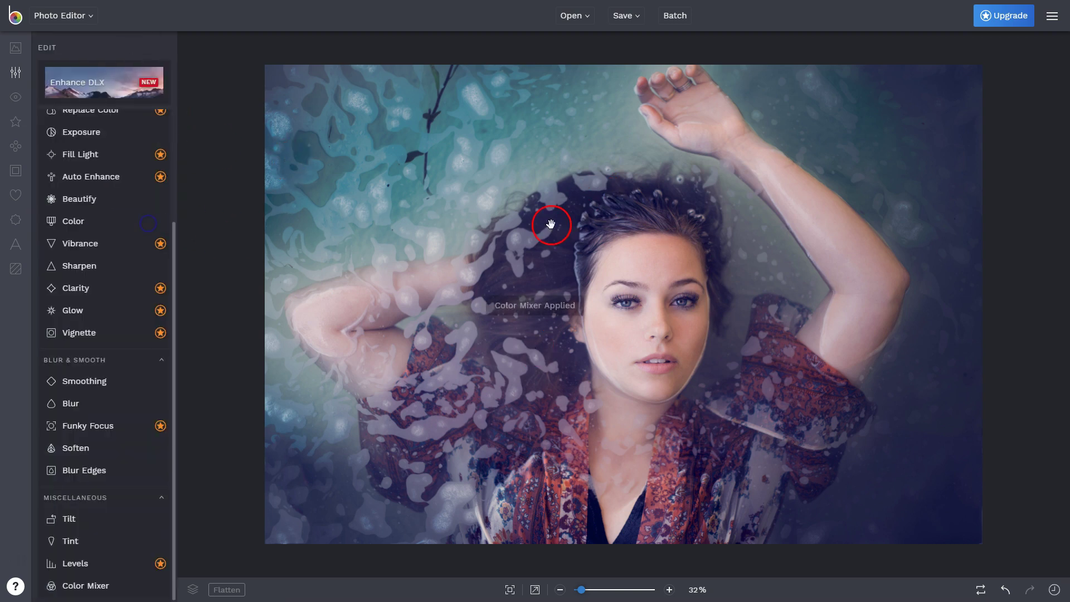
Compare the original, Tint and Color Mixer states in the edit history, ending on the Color Mixer state
left_click(1054, 589)
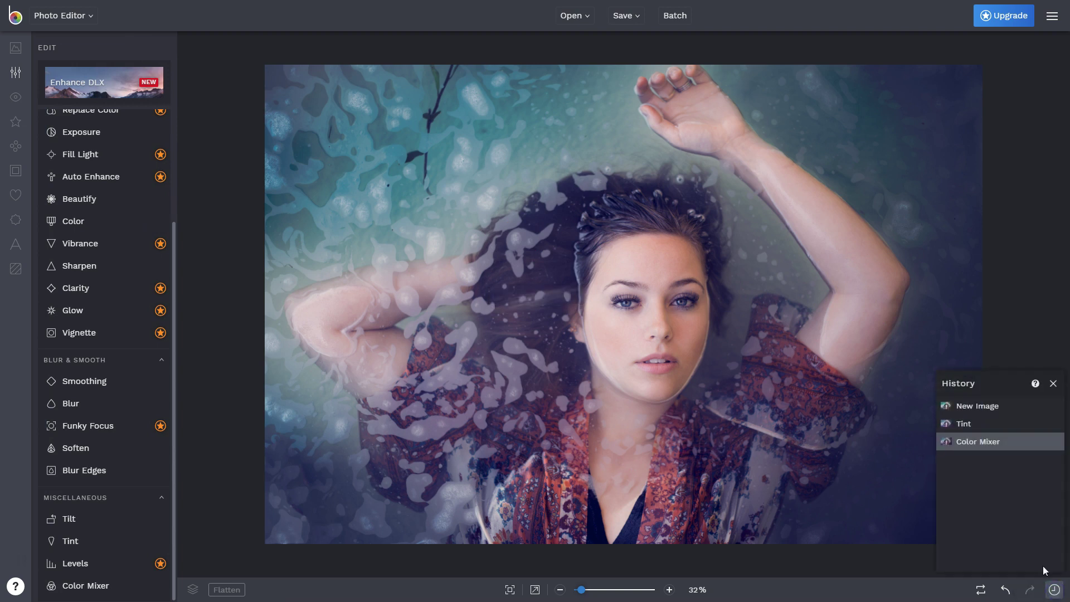
left_click(990, 415)
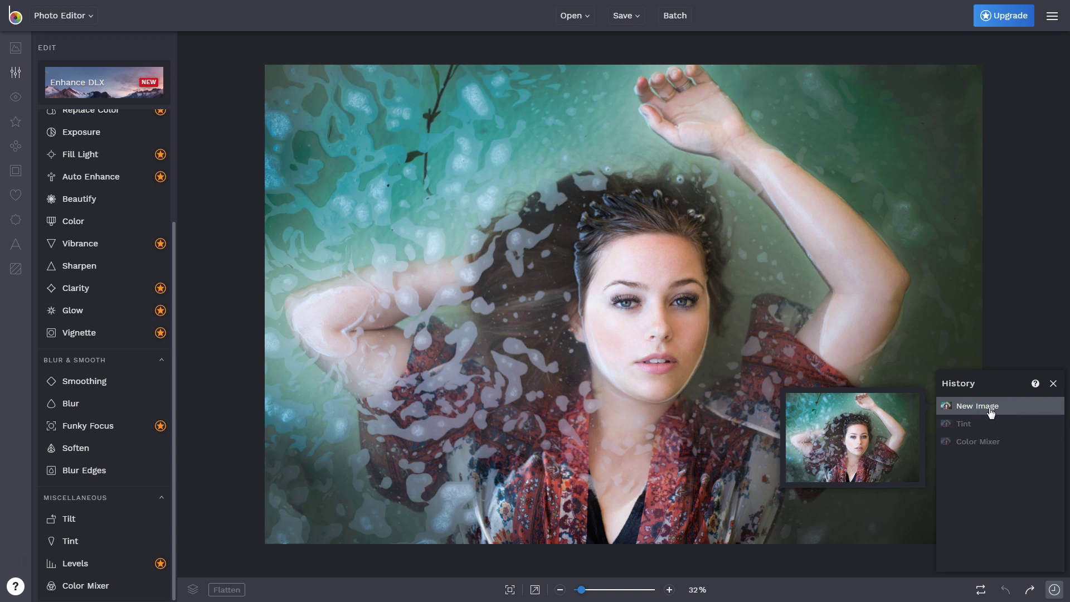
left_click(965, 426)
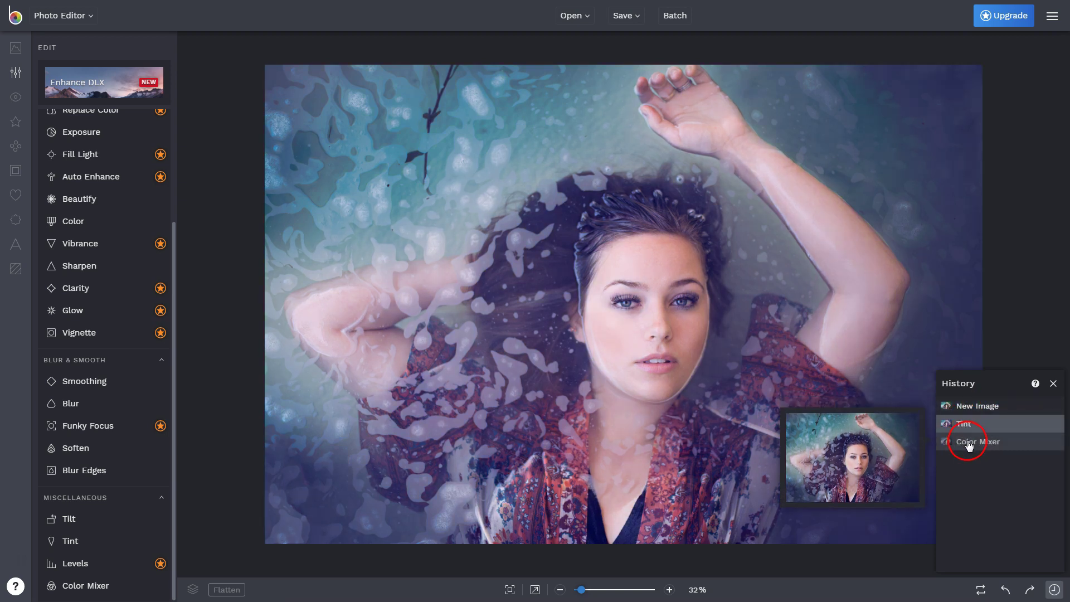
left_click(968, 443)
left_click(967, 425)
left_click(970, 440)
left_click(969, 426)
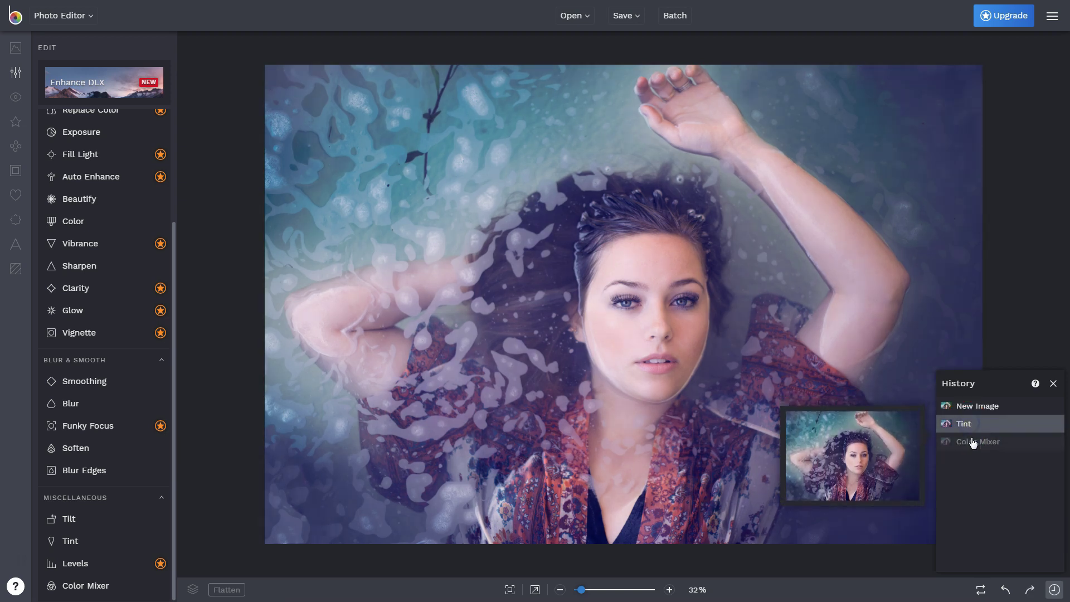
left_click(972, 441)
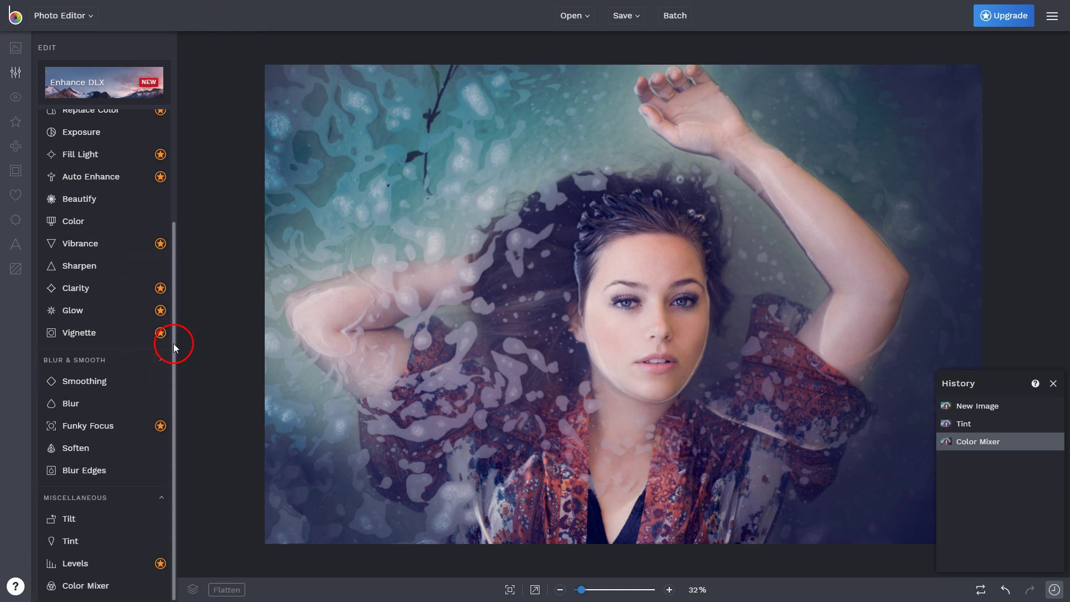
Add a Blur to the photo and set the blur amount to about 69%
left_click(67, 405)
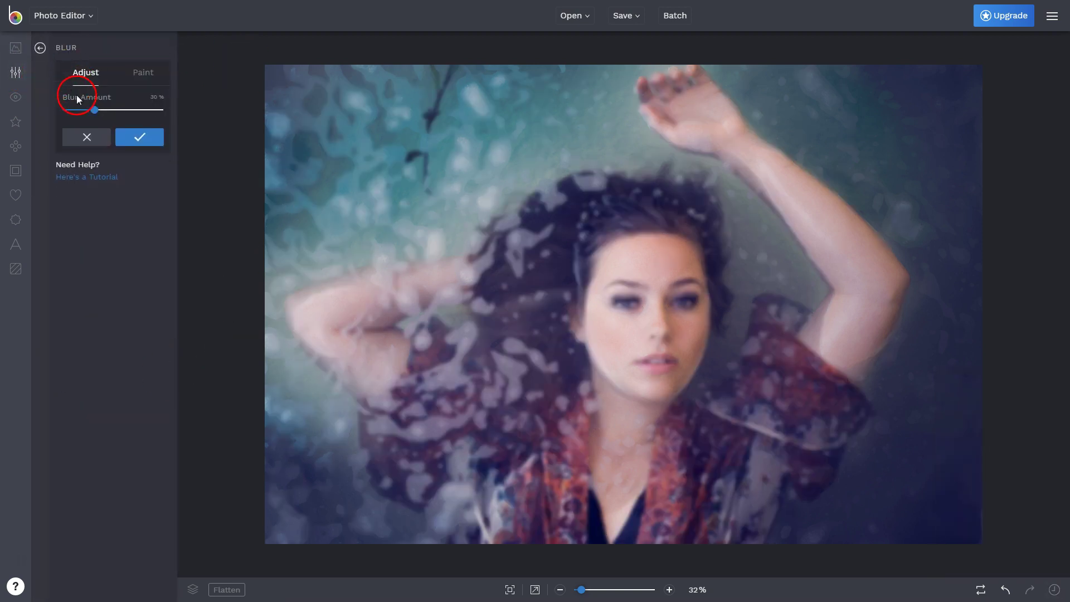
left_click_drag(108, 115, 118, 115)
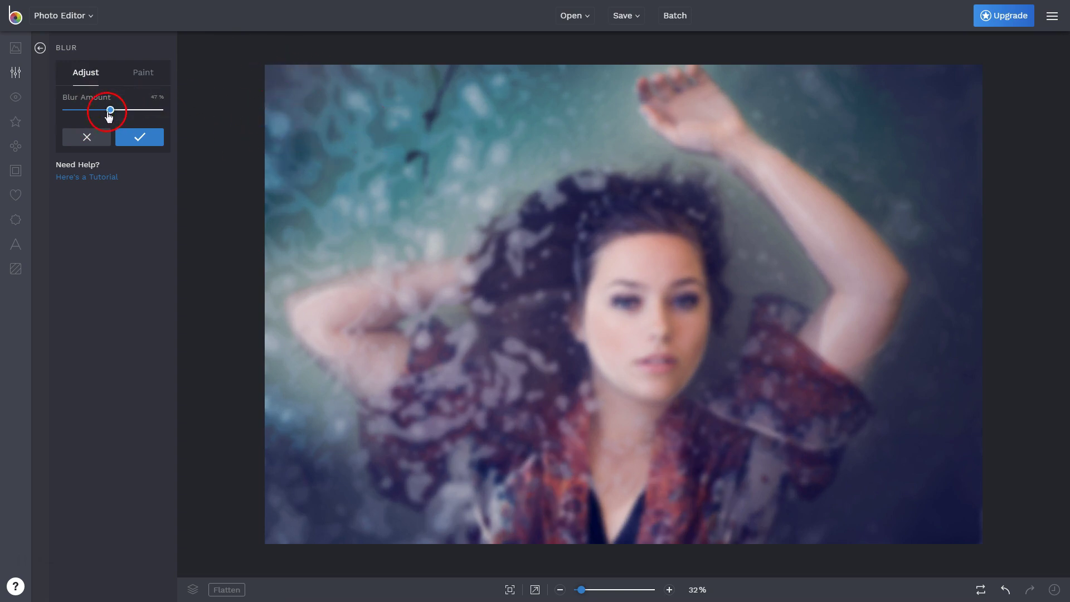
left_click_drag(173, 114, 121, 108)
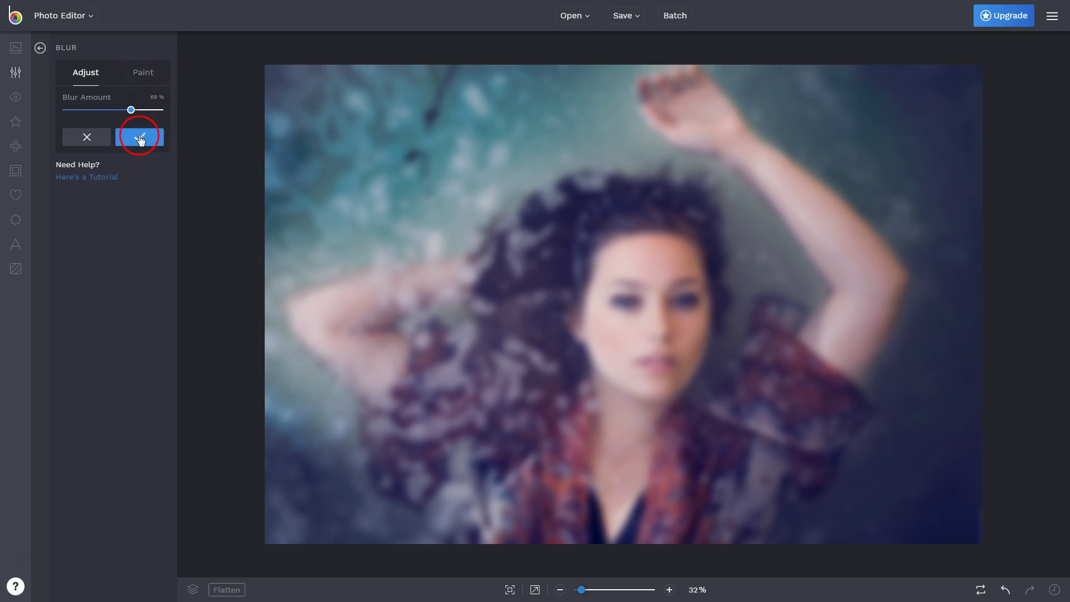
Switch the blur to brush painting with 100% brush size, 0% hardness and 36% strength
left_click(142, 75)
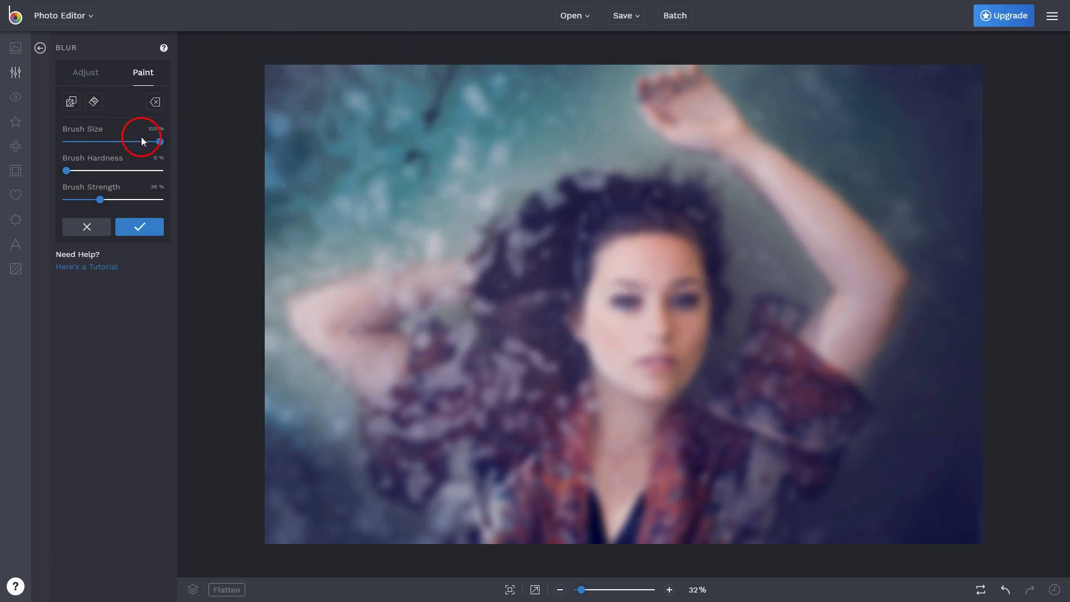
mouse_move(132, 144)
left_mouse_down()
mouse_move(121, 147)
mouse_move(174, 152)
left_mouse_up()
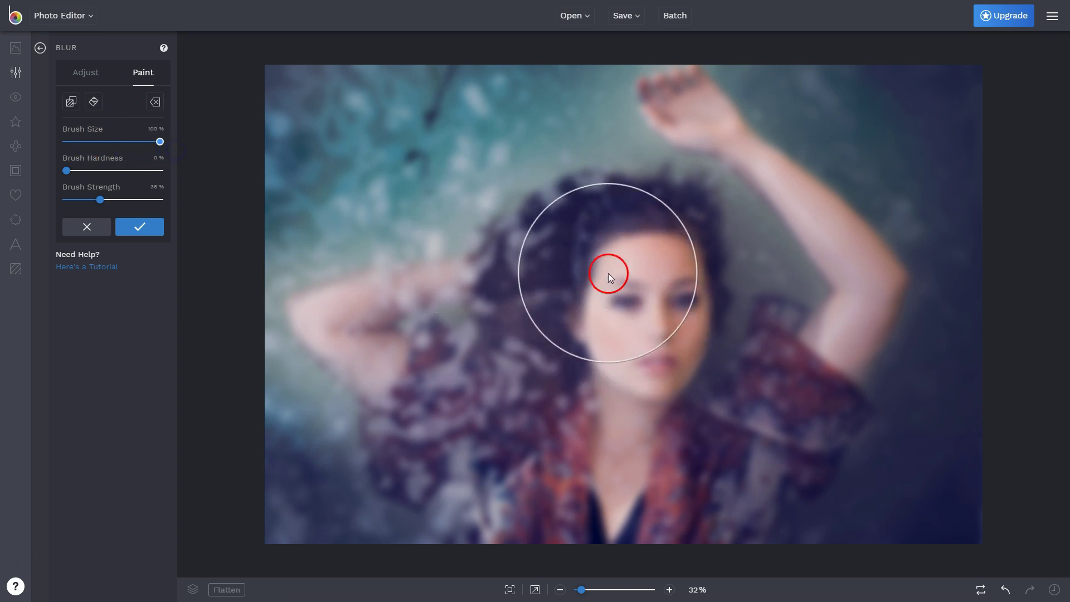
mouse_move(160, 144)
left_mouse_down()
mouse_move(129, 143)
mouse_move(167, 143)
left_mouse_up()
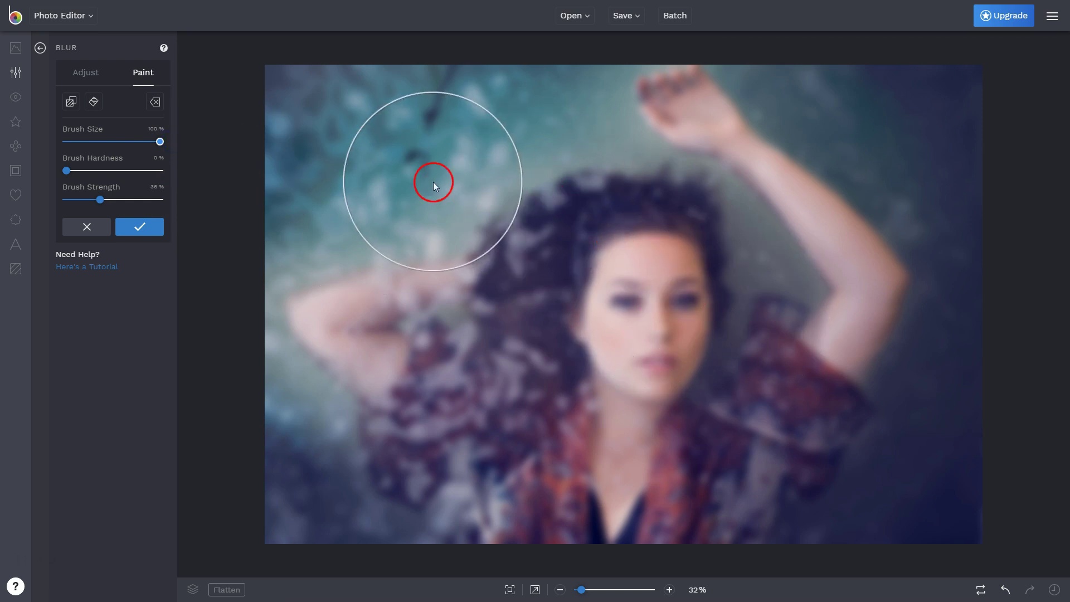
left_click_drag(393, 272, 647, 277)
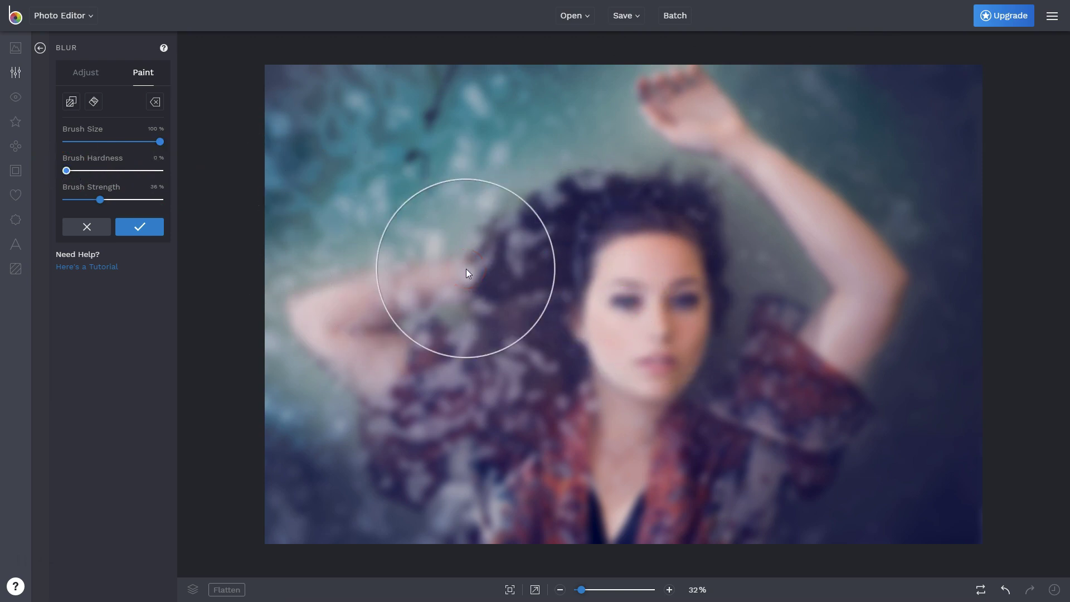
mouse_move(466, 269)
left_mouse_down()
mouse_move(216, 165)
mouse_move(452, 220)
mouse_move(457, 243)
mouse_move(411, 227)
mouse_move(115, 206)
left_mouse_up()
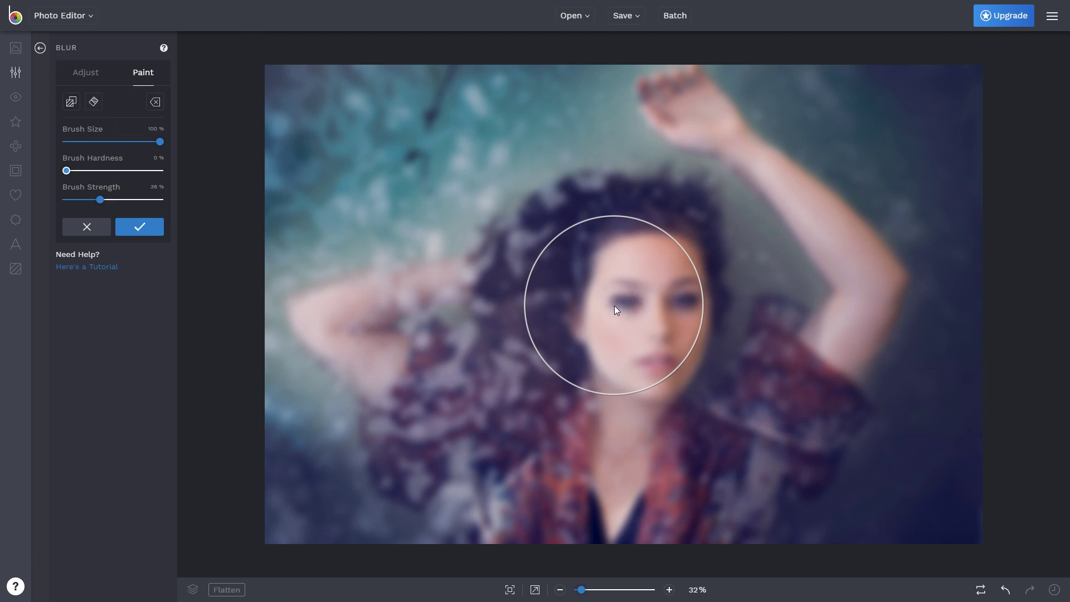
mouse_move(614, 306)
left_mouse_down()
mouse_move(676, 322)
mouse_move(157, 85)
mouse_move(98, 101)
left_mouse_up()
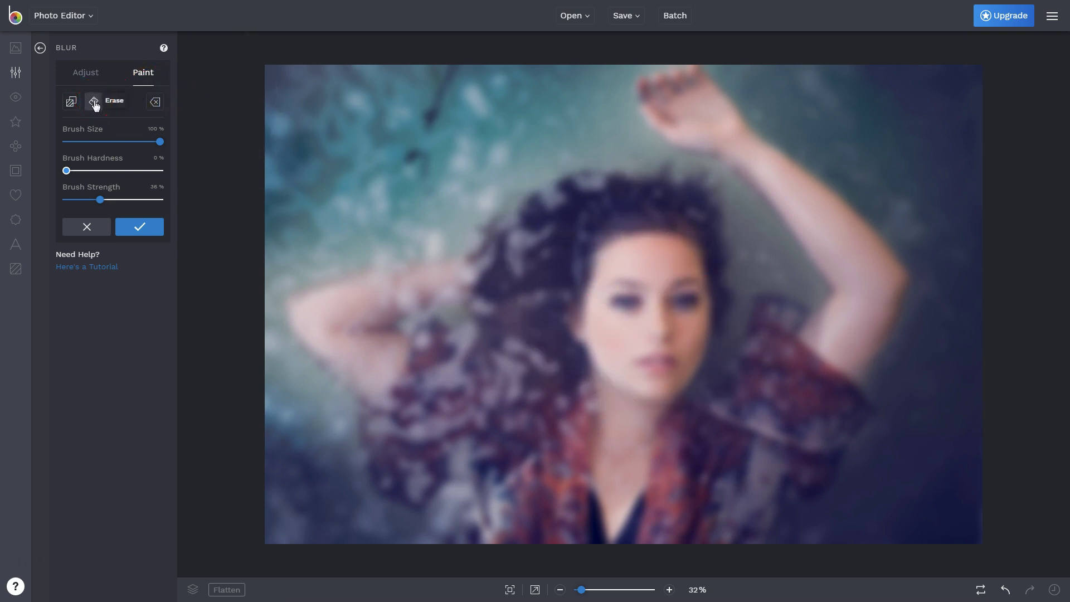
Try the Erase mode and turn on Inverse so the blur applies only where it is painted
left_click(95, 105)
mouse_move(390, 312)
left_mouse_down()
mouse_move(451, 306)
mouse_move(554, 227)
mouse_move(624, 376)
mouse_move(660, 285)
mouse_move(353, 227)
mouse_move(72, 103)
left_mouse_up()
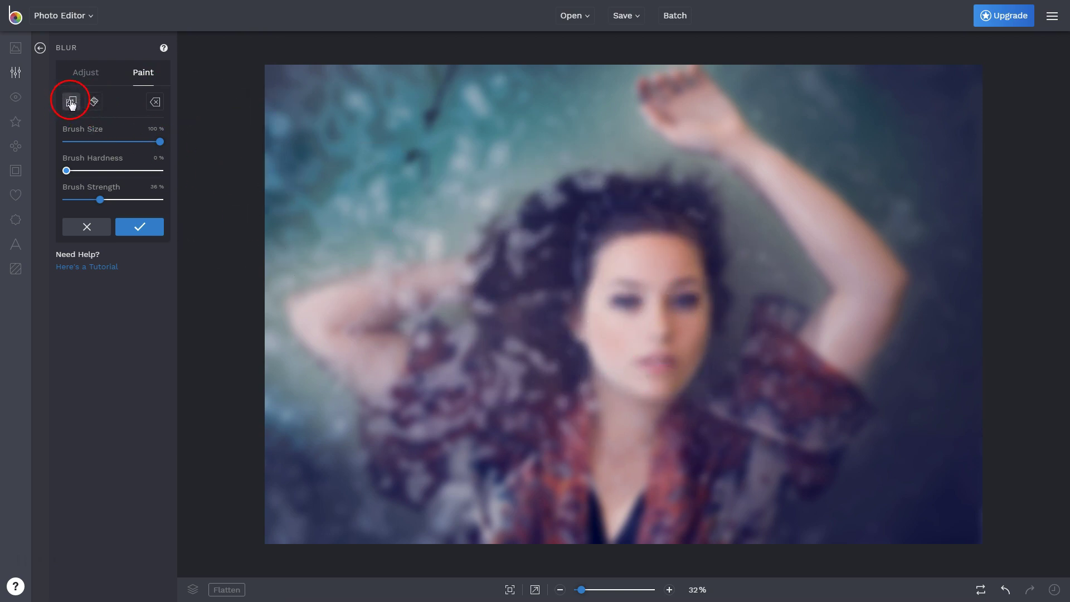
left_click(446, 258)
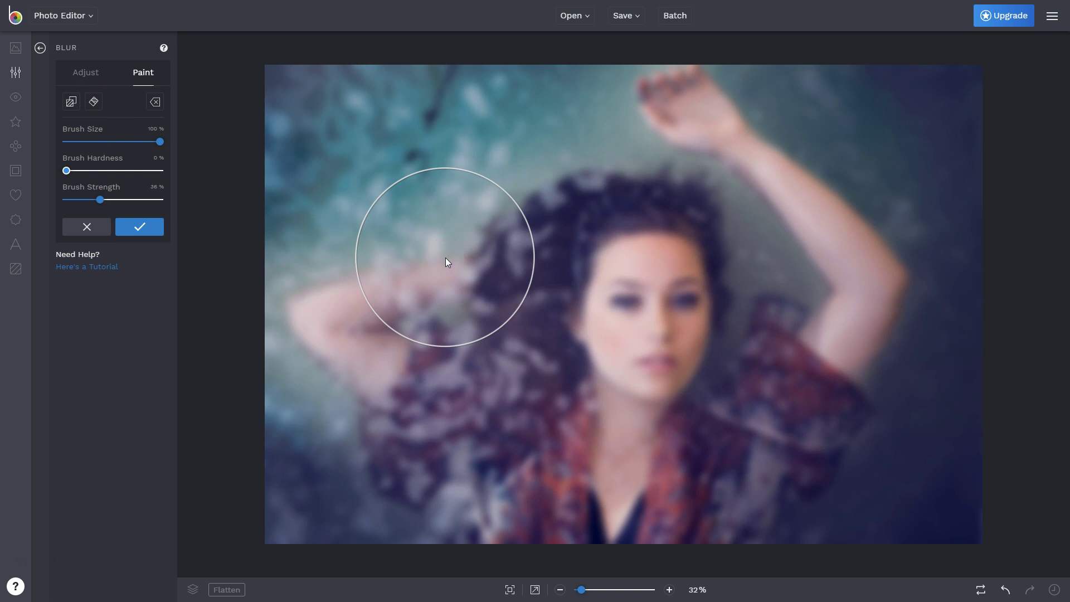
left_click(70, 98)
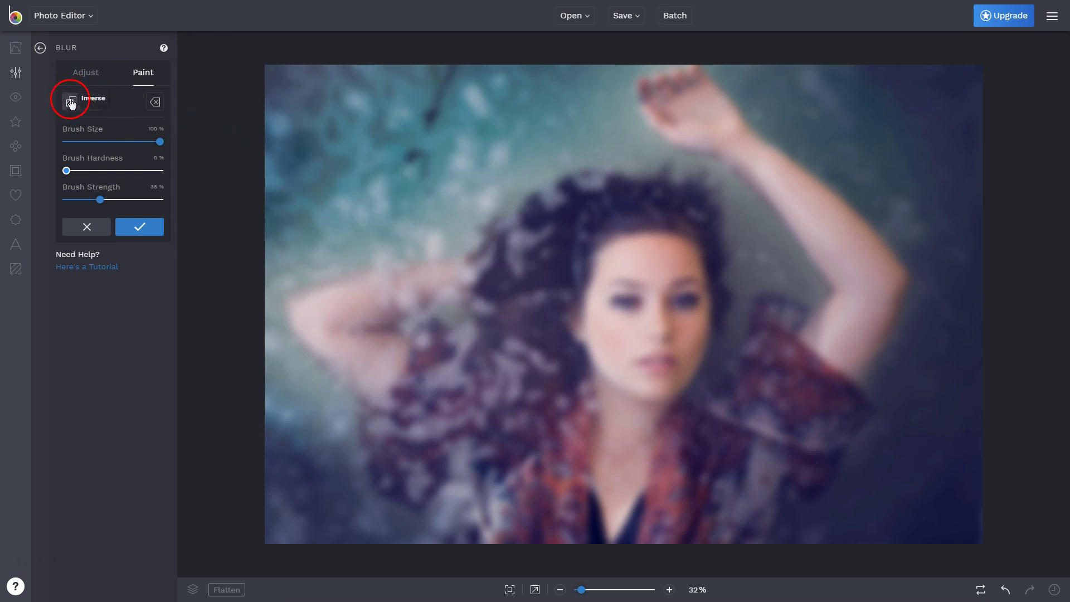
left_click(72, 102)
left_click(72, 101)
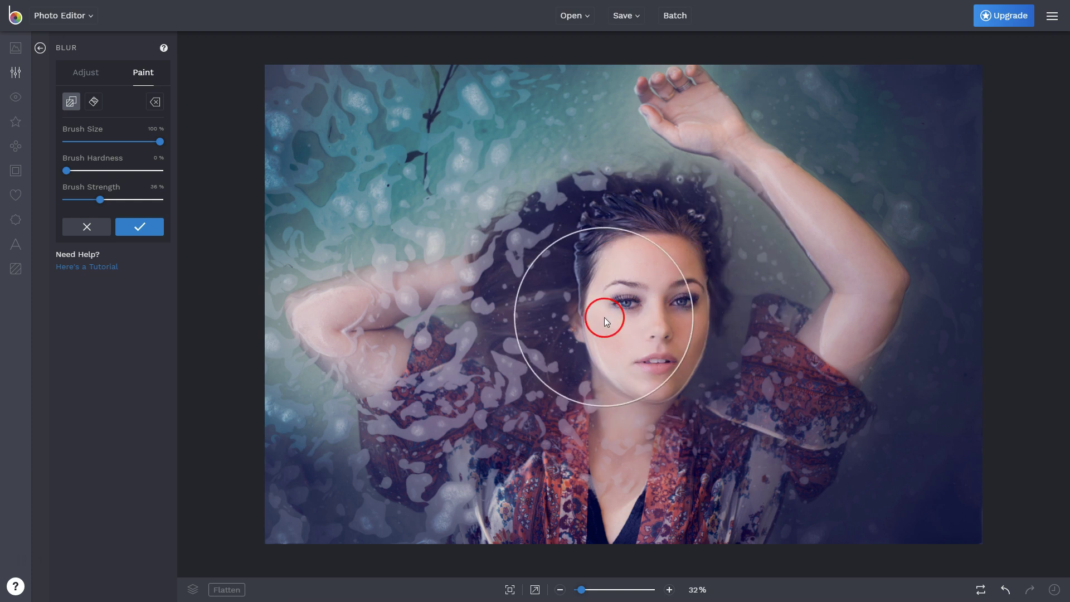
Paint the blur over the outer areas of the photo, keeping the woman's face sharp, and apply it
mouse_move(258, 89)
left_mouse_down()
mouse_move(319, 139)
mouse_move(330, 178)
mouse_move(410, 114)
mouse_move(337, 136)
mouse_move(529, 110)
mouse_move(508, 95)
mouse_move(239, 126)
mouse_move(454, 79)
mouse_move(78, 136)
mouse_move(425, 76)
mouse_move(556, 88)
mouse_move(127, 199)
mouse_move(604, 110)
mouse_move(331, 134)
mouse_move(106, 228)
left_mouse_up()
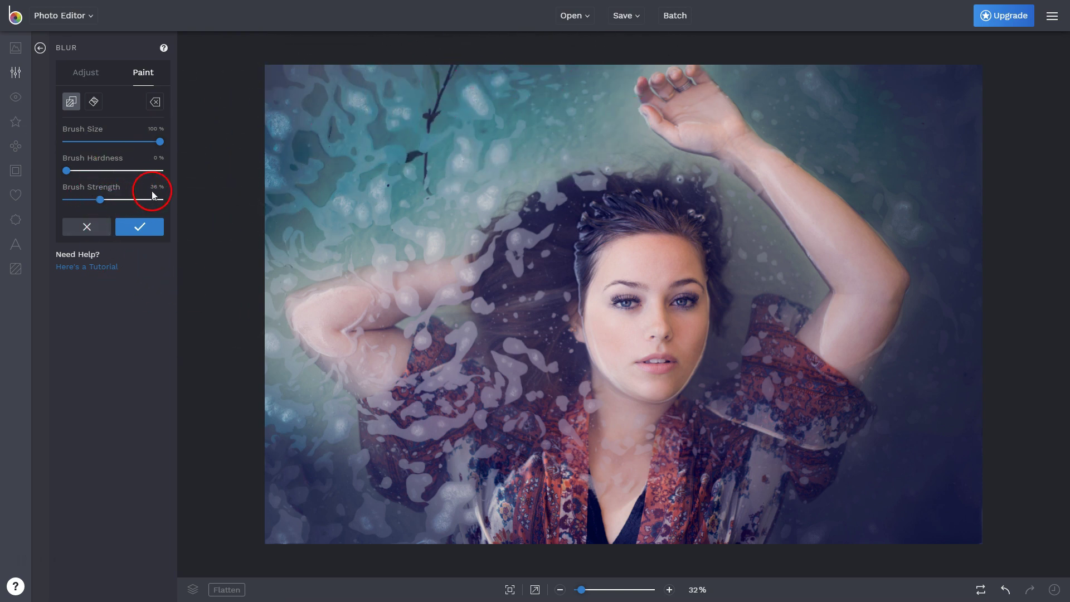
mouse_move(146, 185)
left_mouse_down()
mouse_move(537, 91)
mouse_move(384, 101)
mouse_move(293, 150)
mouse_move(244, 356)
mouse_move(327, 487)
mouse_move(437, 490)
left_mouse_up()
mouse_move(692, 502)
left_mouse_down()
mouse_move(834, 496)
mouse_move(956, 414)
mouse_move(929, 179)
mouse_move(829, 81)
mouse_move(896, 112)
mouse_move(519, 37)
mouse_move(882, 85)
mouse_move(967, 134)
mouse_move(994, 343)
mouse_move(973, 521)
mouse_move(692, 554)
mouse_move(361, 528)
mouse_move(263, 197)
mouse_move(437, 66)
mouse_move(496, 76)
mouse_move(584, 64)
mouse_move(288, 170)
mouse_move(303, 98)
mouse_move(354, 92)
mouse_move(244, 291)
mouse_move(282, 325)
mouse_move(268, 482)
mouse_move(486, 569)
mouse_move(596, 597)
mouse_move(771, 596)
mouse_move(937, 561)
mouse_move(973, 477)
mouse_move(986, 355)
mouse_move(973, 272)
mouse_move(908, 138)
mouse_move(934, 117)
left_mouse_up()
mouse_move(925, 78)
left_mouse_down()
mouse_move(1006, 175)
mouse_move(1058, 500)
mouse_move(1027, 433)
mouse_move(641, 594)
mouse_move(388, 585)
mouse_move(244, 544)
mouse_move(238, 501)
mouse_move(326, 523)
mouse_move(242, 377)
mouse_move(283, 56)
mouse_move(300, 88)
mouse_move(539, 70)
mouse_move(452, 79)
mouse_move(281, 339)
mouse_move(401, 57)
mouse_move(258, 84)
mouse_move(333, 87)
mouse_move(303, 100)
mouse_move(345, 81)
mouse_move(308, 93)
left_mouse_up()
mouse_move(223, 120)
left_mouse_down()
mouse_move(327, 65)
mouse_move(253, 148)
mouse_move(271, 182)
left_mouse_up()
mouse_move(353, 69)
left_mouse_down()
mouse_move(335, 67)
mouse_move(249, 205)
mouse_move(249, 134)
mouse_move(249, 187)
mouse_move(227, 225)
left_mouse_up()
mouse_move(275, 128)
left_mouse_down()
mouse_move(301, 79)
mouse_move(342, 89)
mouse_move(437, 74)
mouse_move(375, 67)
mouse_move(331, 93)
mouse_move(330, 72)
mouse_move(210, 184)
mouse_move(270, 232)
mouse_move(299, 297)
left_mouse_up()
mouse_move(251, 505)
left_mouse_down()
mouse_move(246, 518)
mouse_move(286, 533)
mouse_move(346, 526)
mouse_move(373, 465)
mouse_move(444, 458)
mouse_move(475, 406)
mouse_move(836, 425)
mouse_move(736, 307)
mouse_move(847, 163)
mouse_move(848, 108)
mouse_move(753, 48)
mouse_move(841, 113)
mouse_move(946, 109)
mouse_move(969, 126)
mouse_move(988, 340)
mouse_move(896, 485)
left_mouse_up()
mouse_move(552, 45)
left_mouse_down()
mouse_move(521, 52)
mouse_move(449, 215)
mouse_move(327, 352)
mouse_move(296, 470)
mouse_move(490, 532)
mouse_move(225, 431)
left_mouse_up()
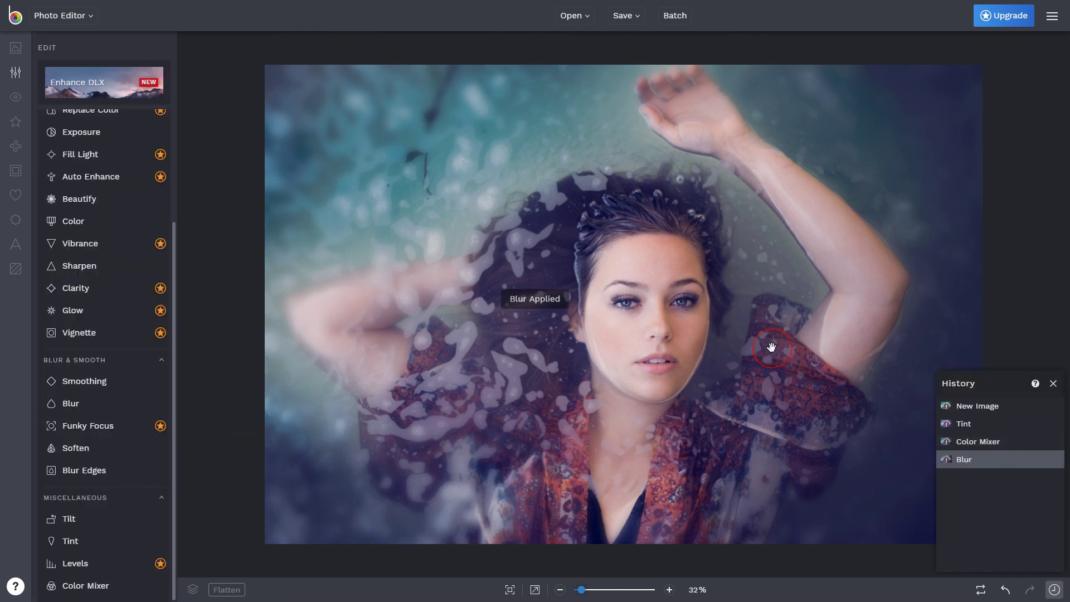
Revert the photo to its original New Image history state and return to the Blur state to compare before and after
mouse_move(967, 467)
left_click(984, 405)
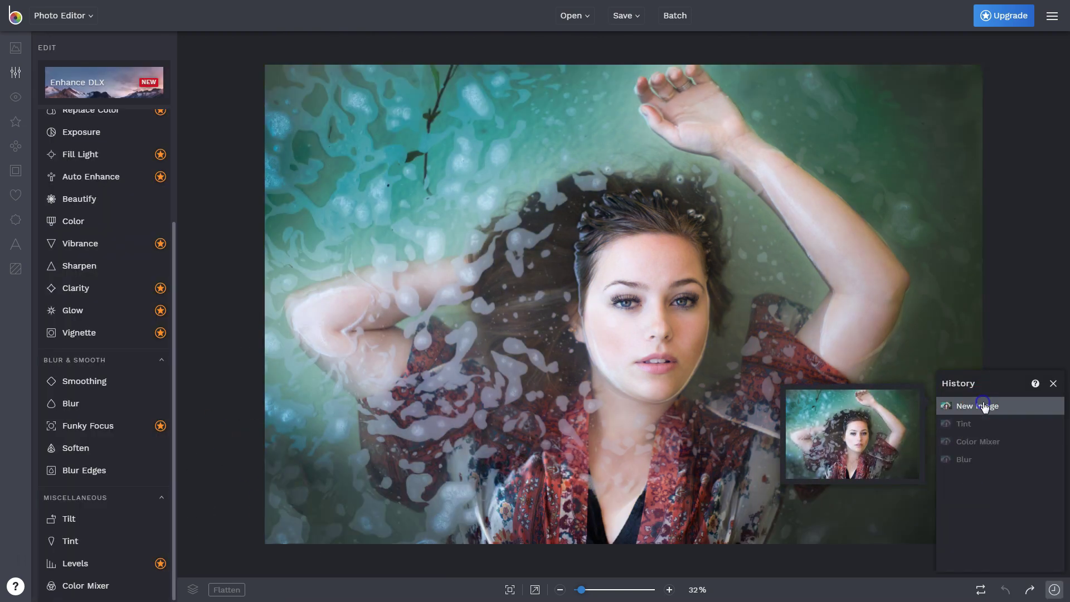
left_click(978, 459)
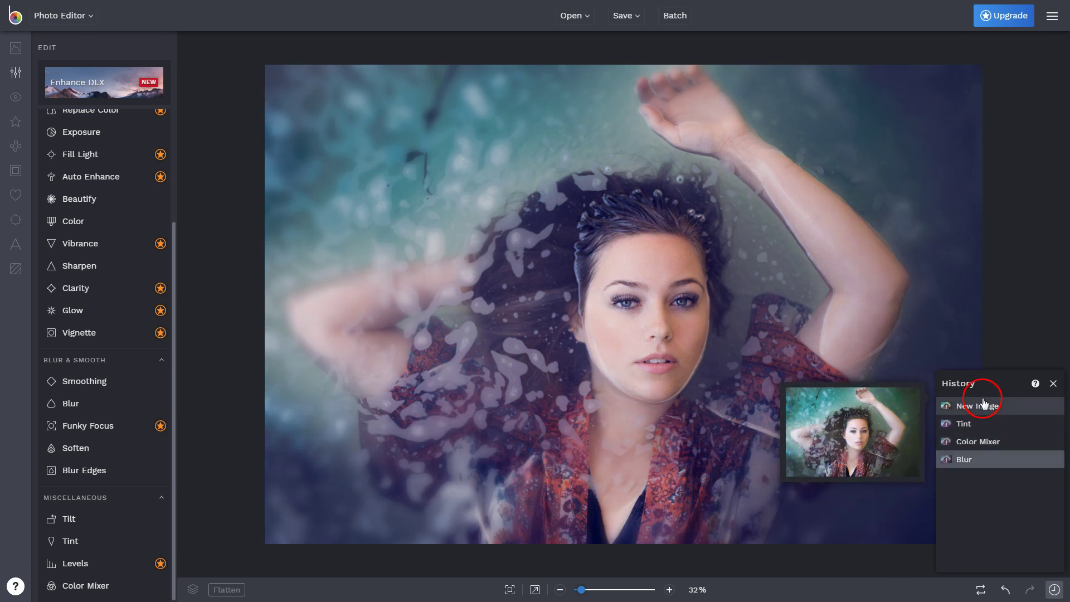
Step through the history states from New Image via Tint and Color Mixer to Blur, comparing the last two repeatedly
left_click(984, 406)
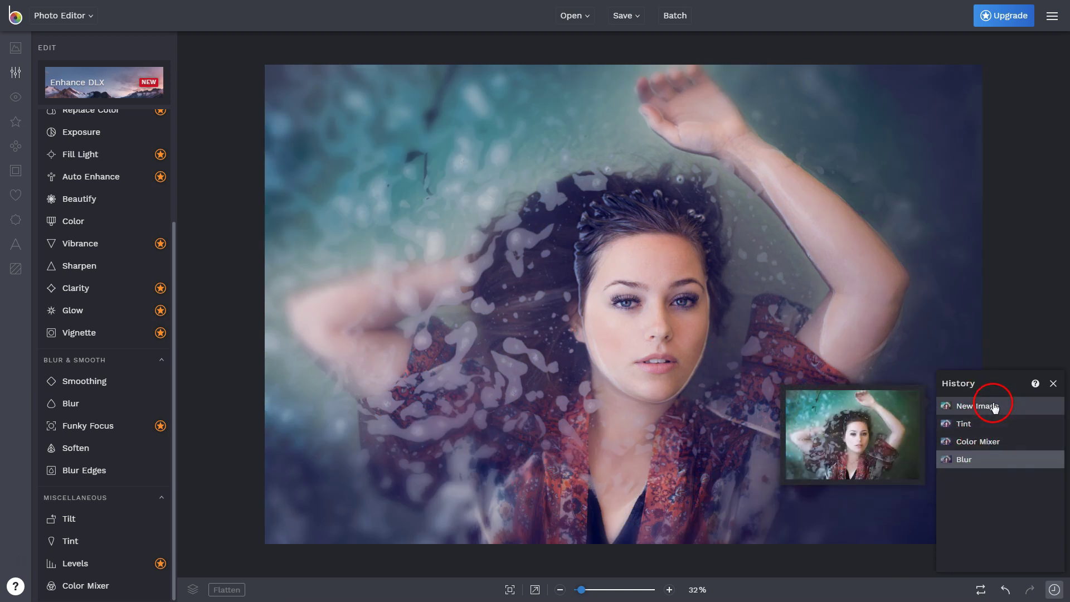
left_click(965, 425)
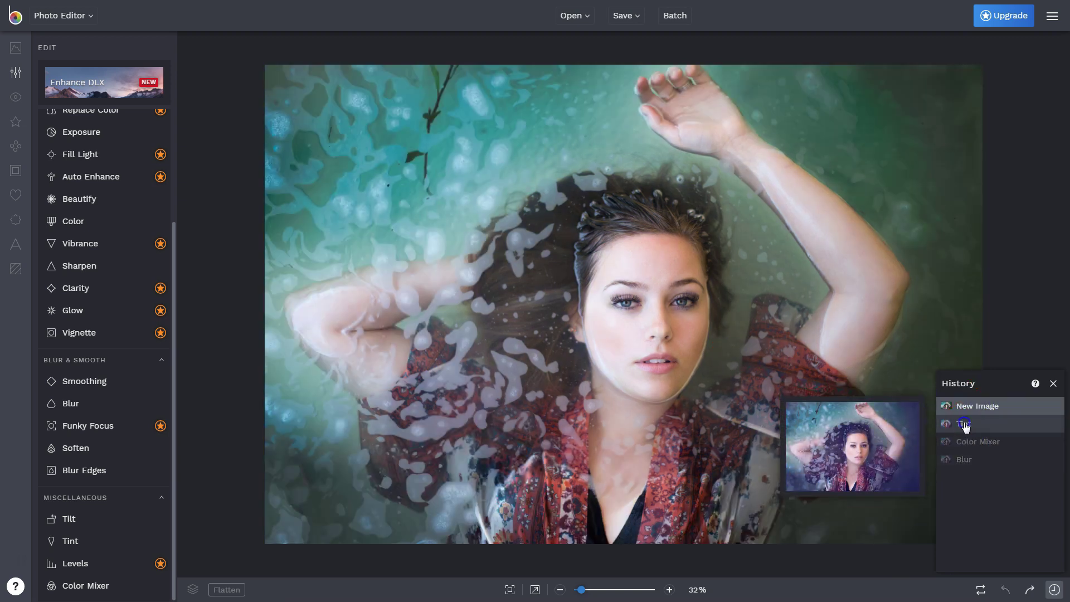
left_click(969, 442)
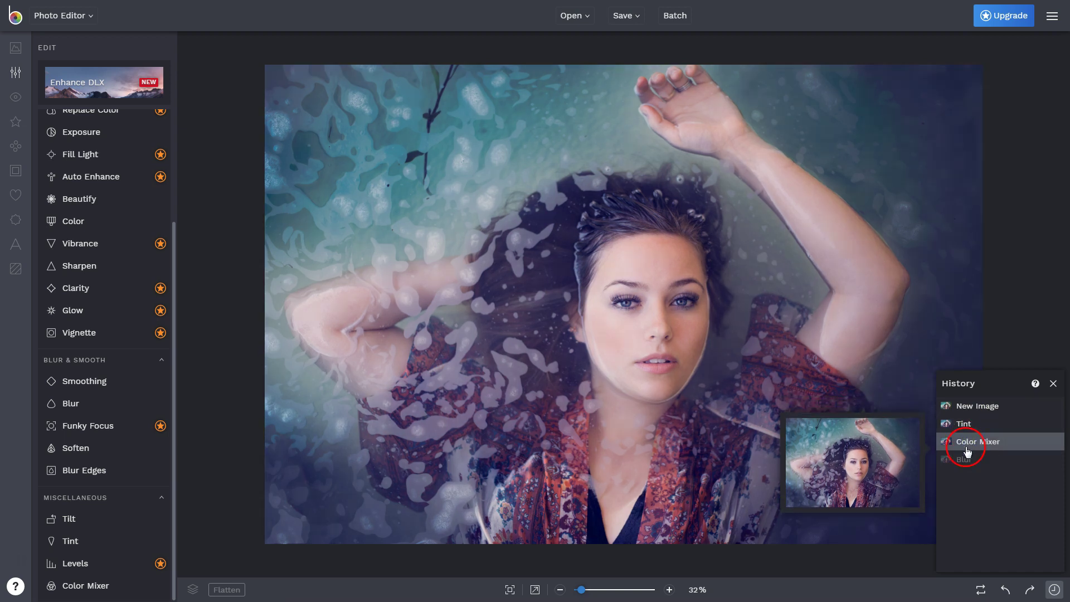
left_click(964, 461)
left_click(972, 440)
left_click(962, 459)
left_click(976, 444)
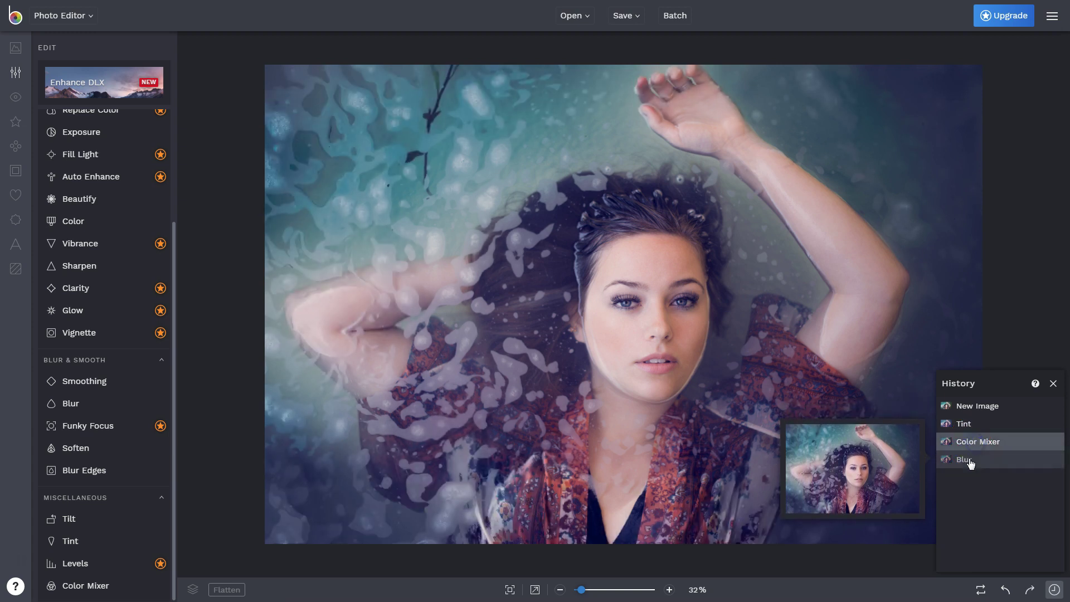
View the available save destinations without saving the photo, and close the edit history
left_click(626, 18)
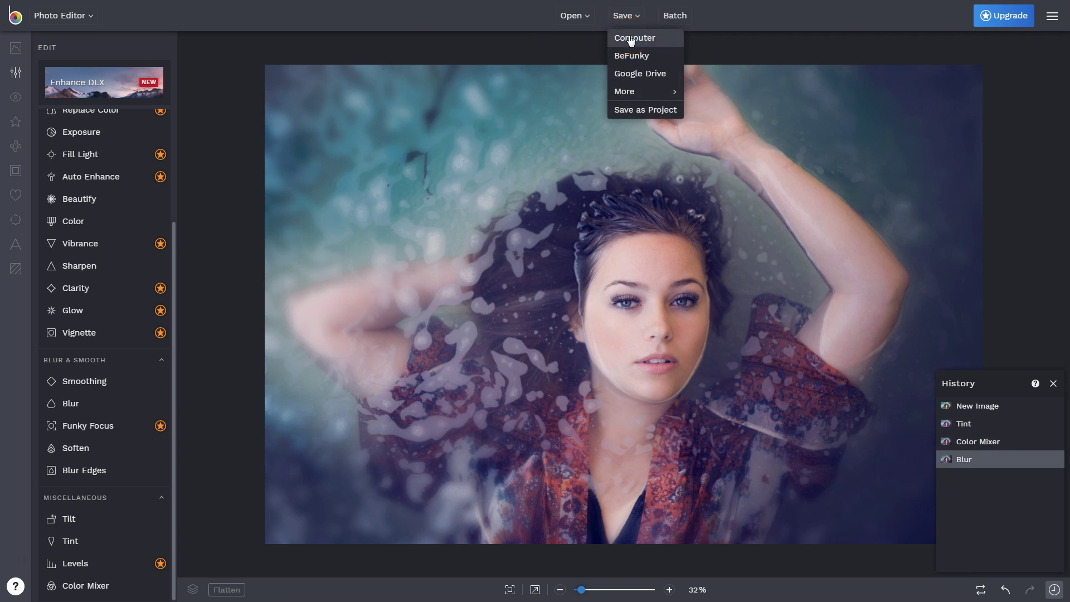
left_click(930, 83)
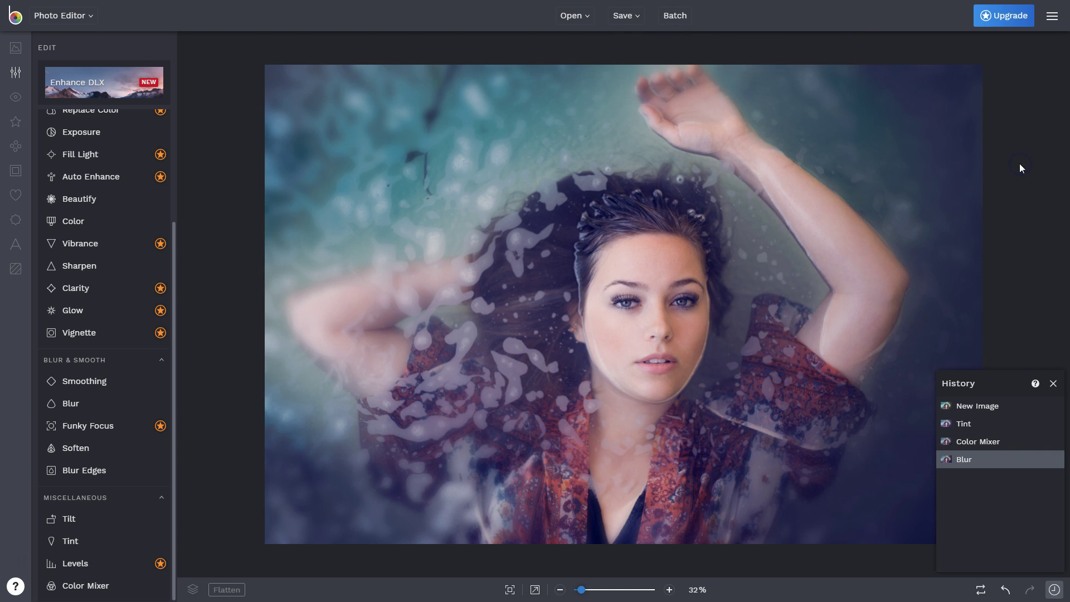
left_click(1035, 187)
left_click(1052, 383)
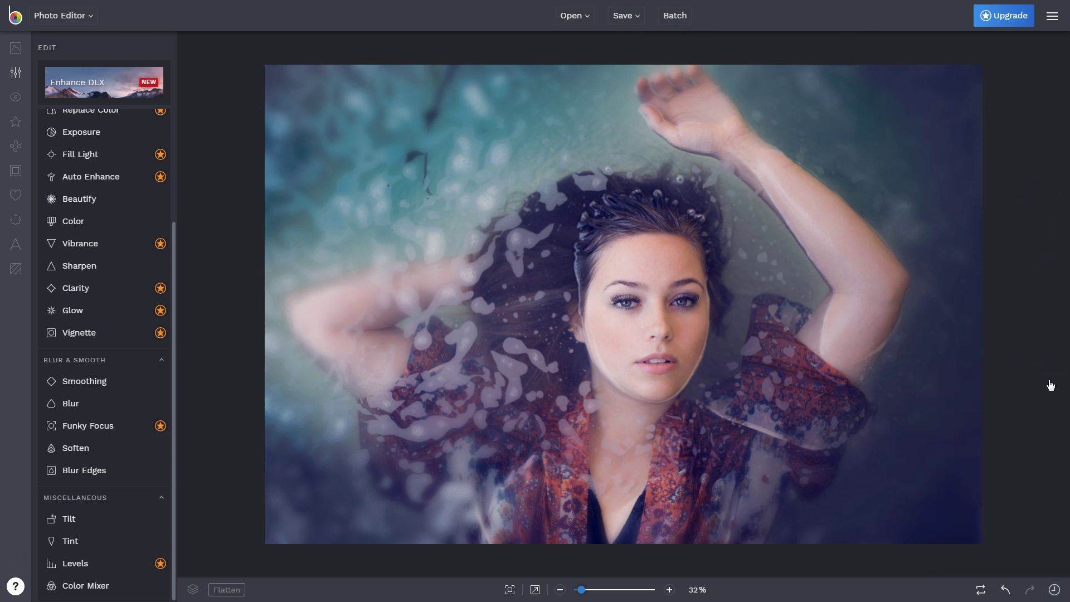